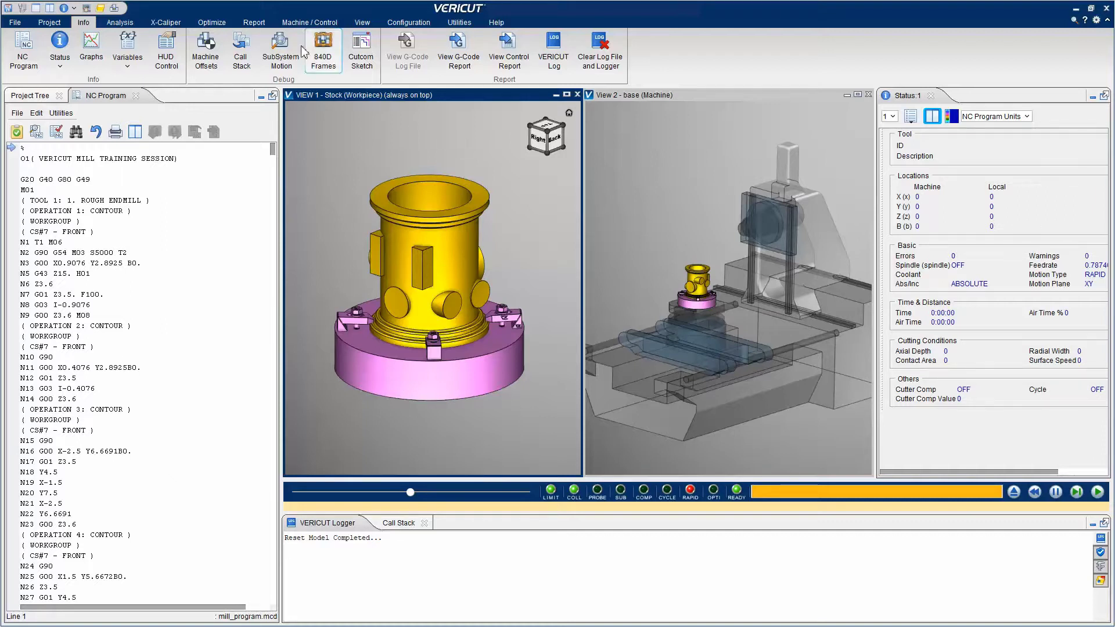
- Run a syntax check and jump to the line 171 error, N111 G43 Z15. M08
{"action": "left_click", "coordinate": [118, 24]}
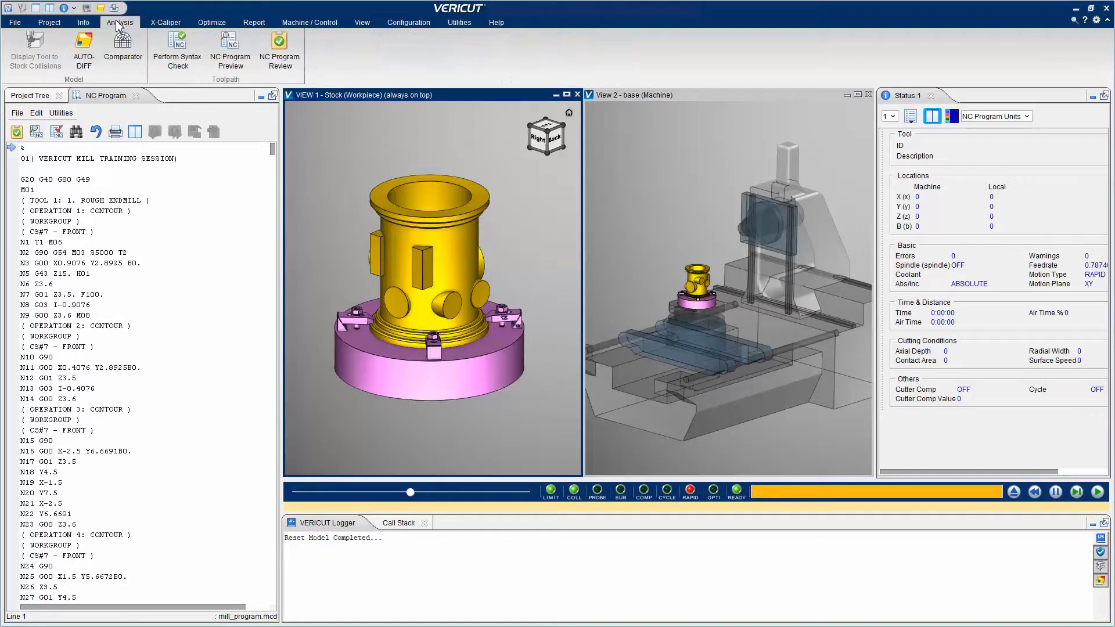
{"action": "left_click", "coordinate": [174, 49]}
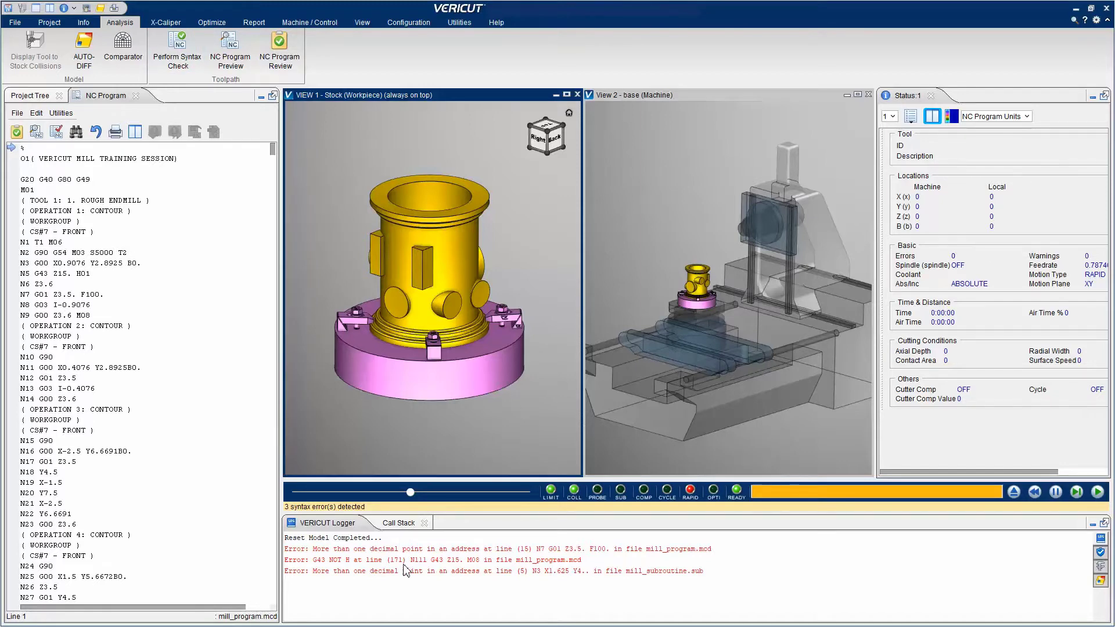
{"action": "double_click", "coordinate": [405, 562]}
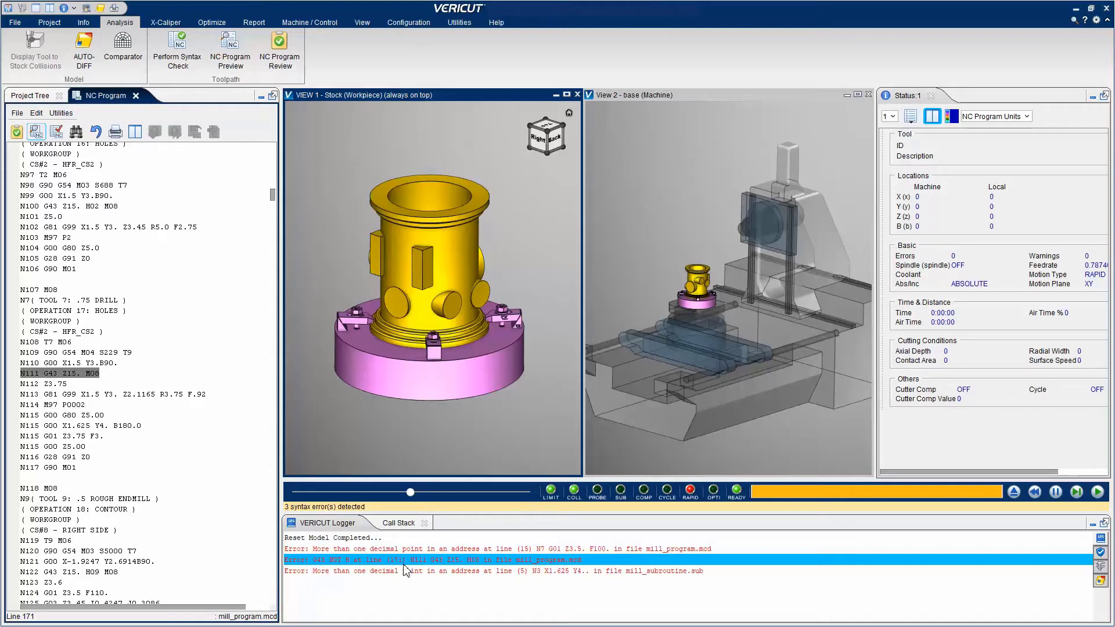
{"action": "left_click", "coordinate": [26, 95]}
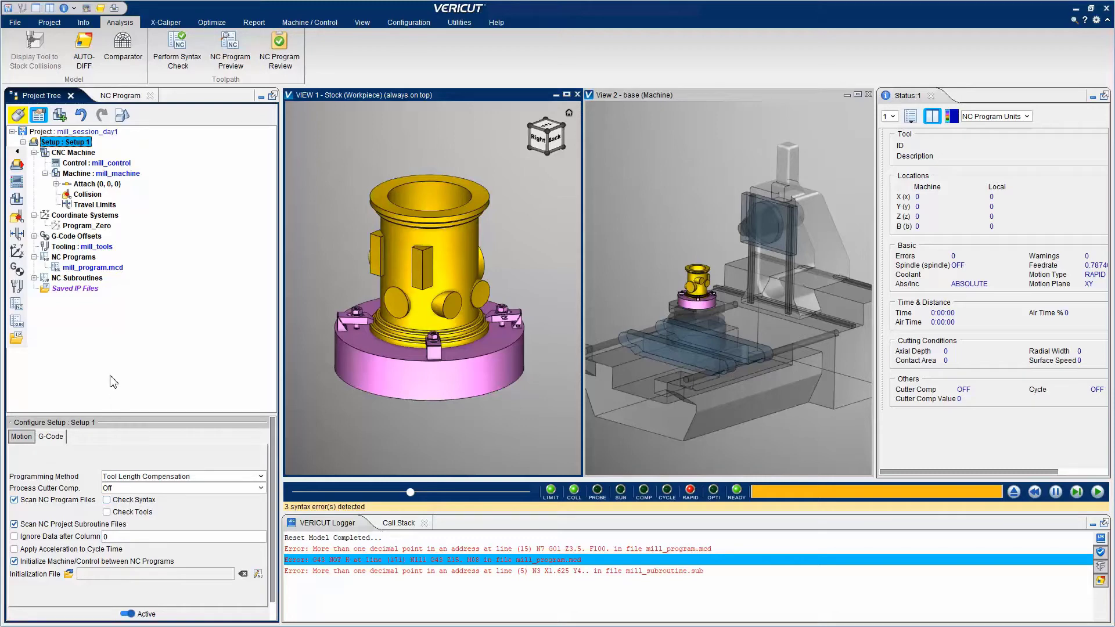
{"action": "left_click", "coordinate": [110, 96]}
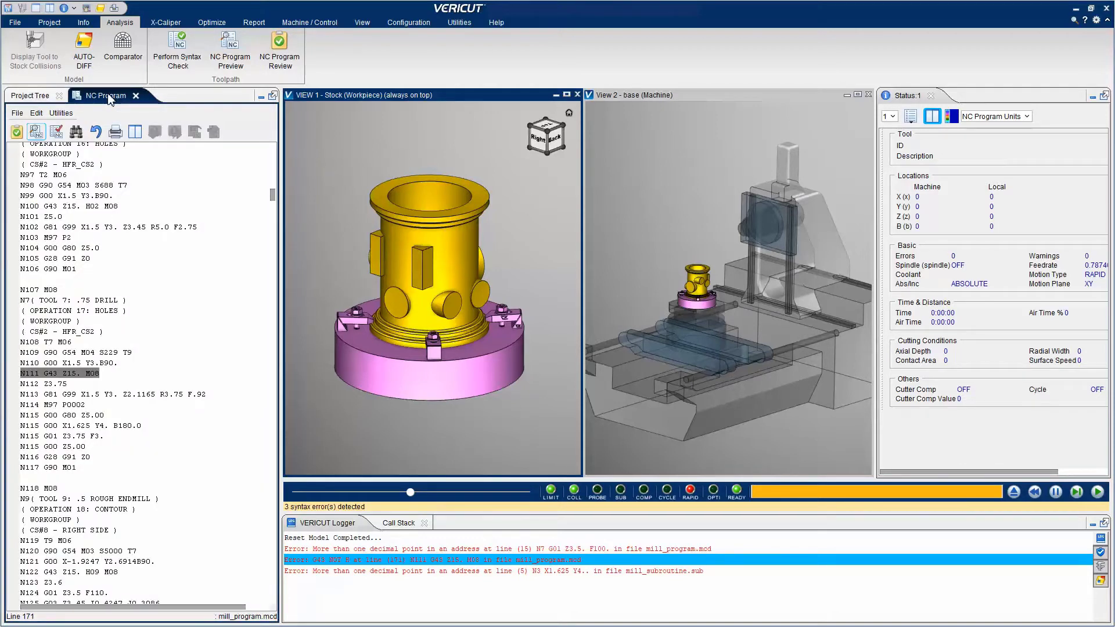
- Preview the toolpath, inspect the line 280 spindle-fixture collision, then reset and exit review
{"action": "left_click", "coordinate": [36, 133]}
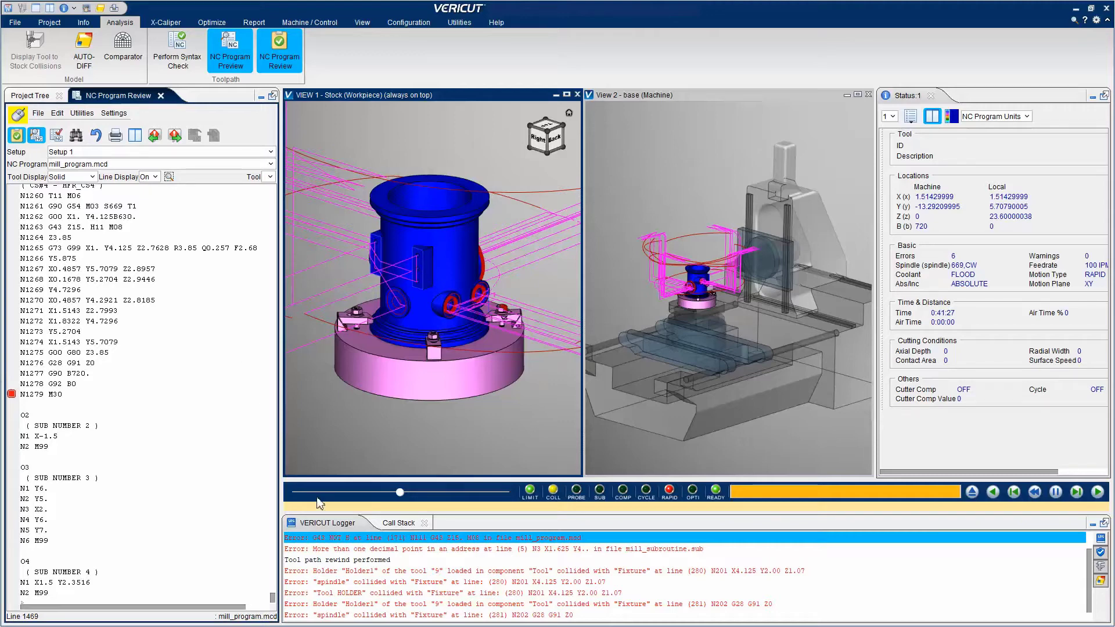
{"action": "left_click", "coordinate": [361, 583]}
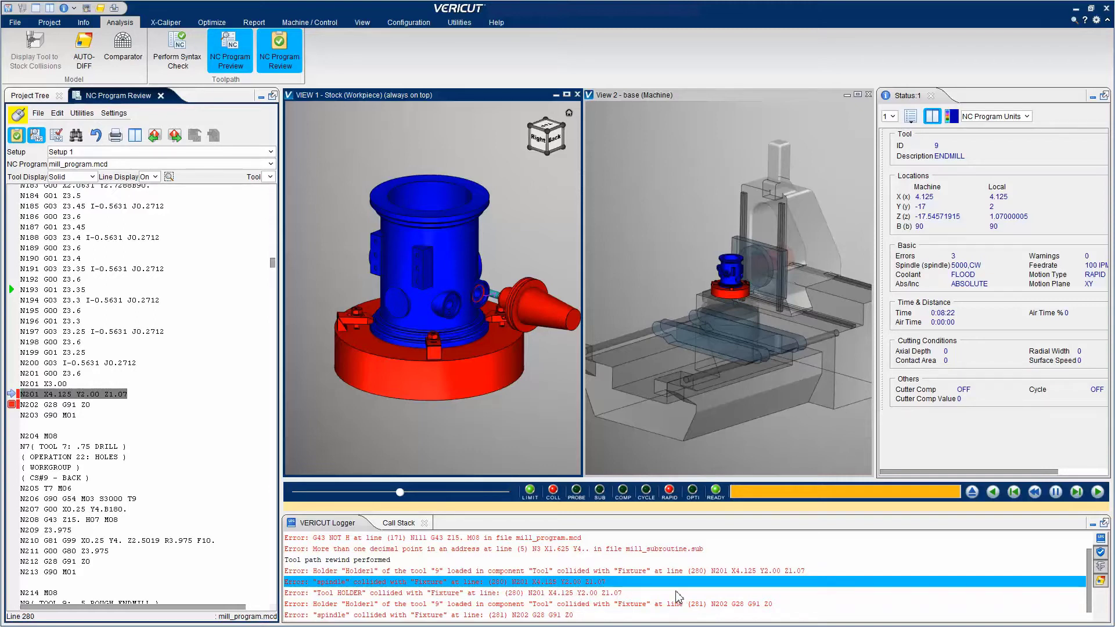
{"action": "left_click", "coordinate": [1014, 493]}
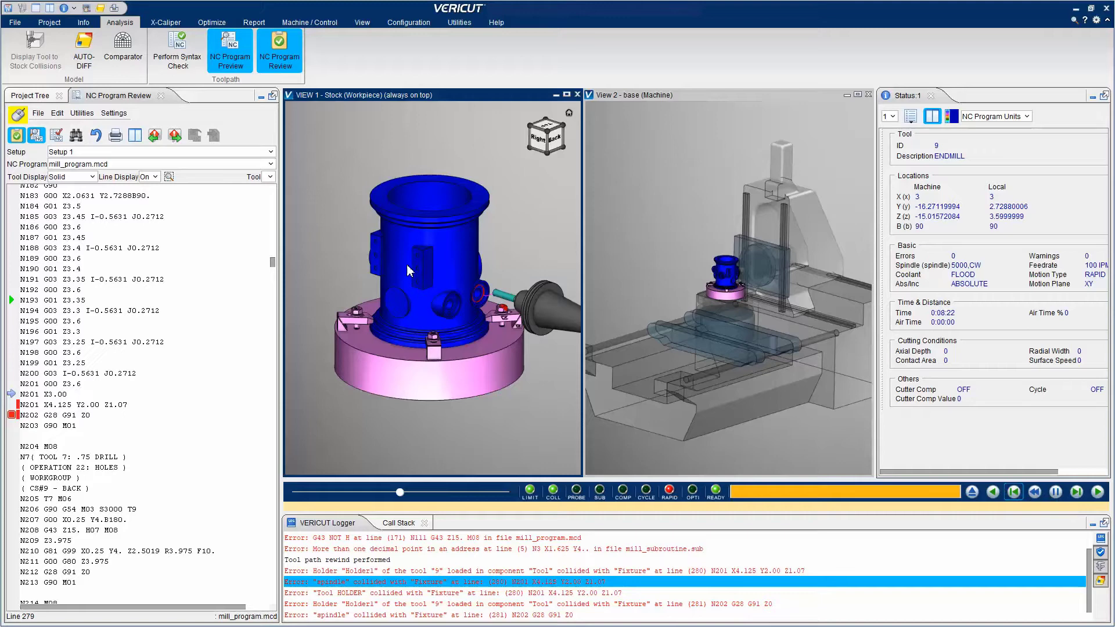
{"action": "left_click", "coordinate": [36, 134]}
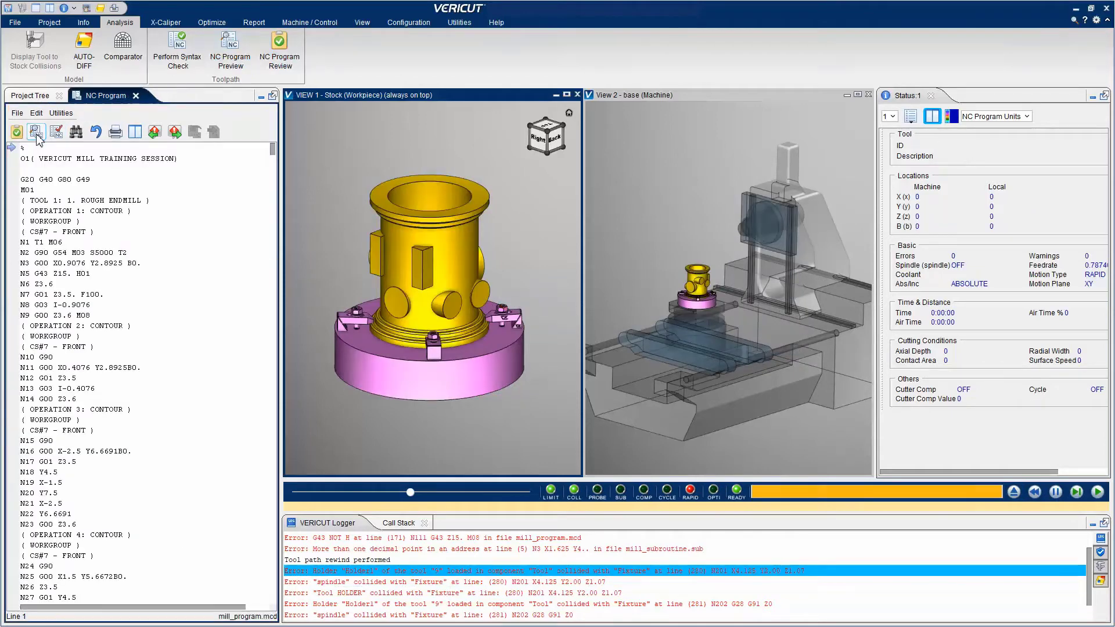
- Reset and simulate the whole program, then read the log's 11-error, 3-warning summary
{"action": "left_click", "coordinate": [1014, 493]}
{"action": "left_click", "coordinate": [1098, 493]}
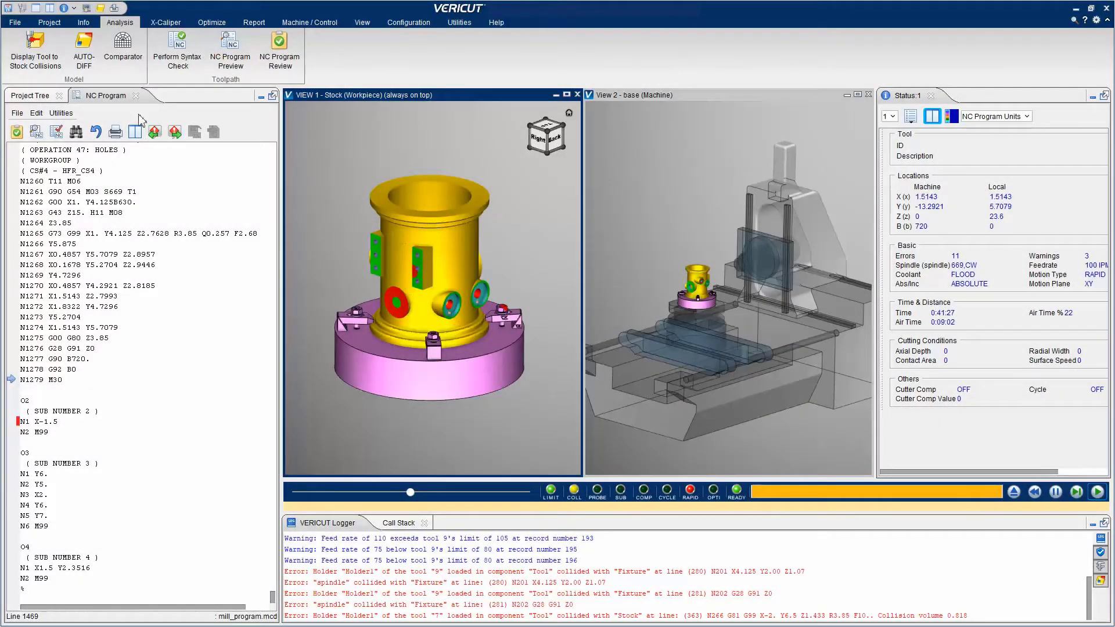
{"action": "left_click", "coordinate": [84, 24]}
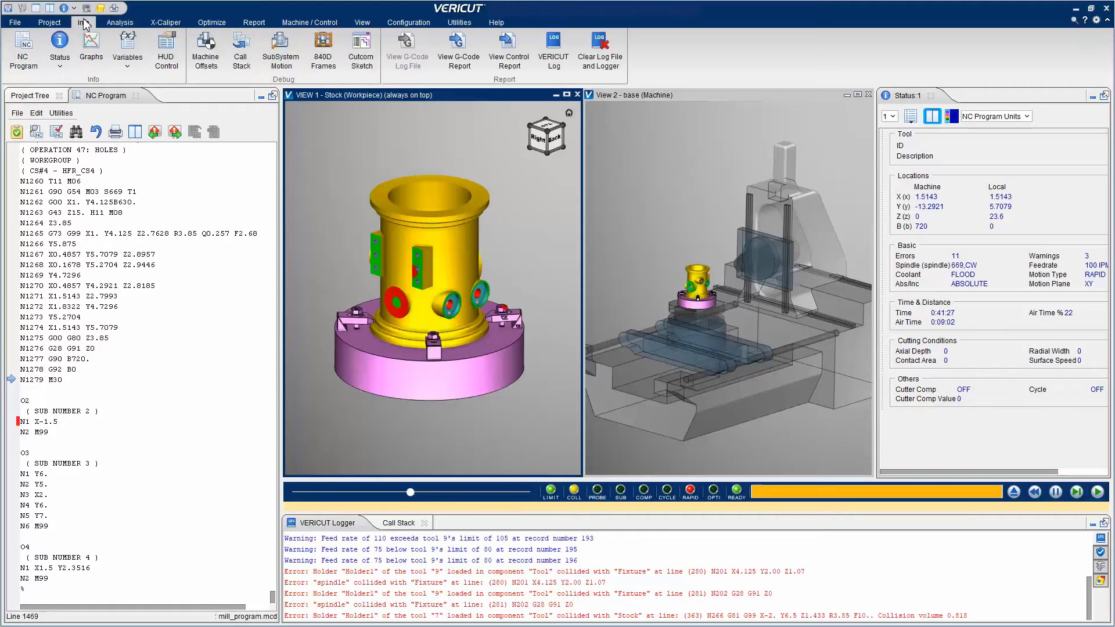
{"action": "left_click", "coordinate": [560, 69]}
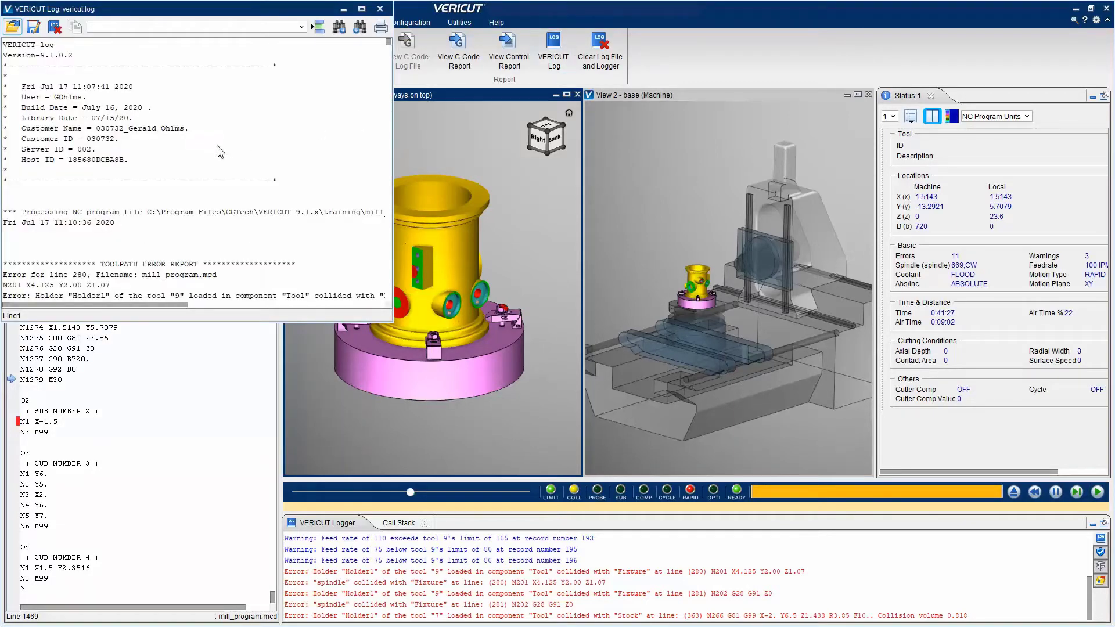
{"action": "scroll", "coordinate": [383, 83], "scroll_direction": "down", "scroll_amount": 3}
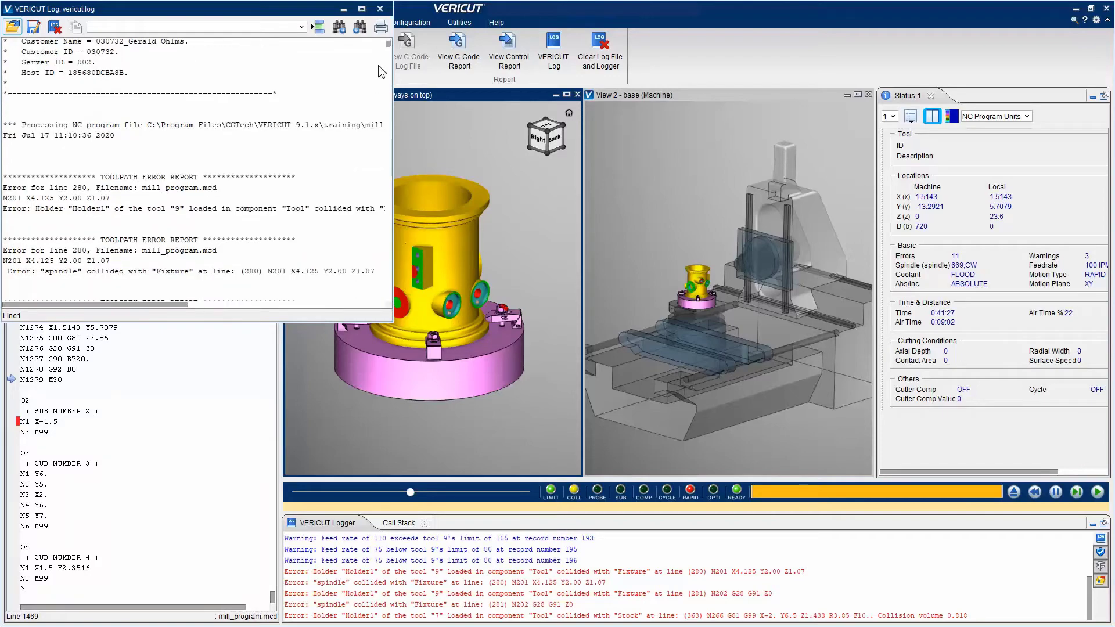
{"action": "left_click_drag", "start_coordinate": [388, 46], "coordinate": [387, 299]}
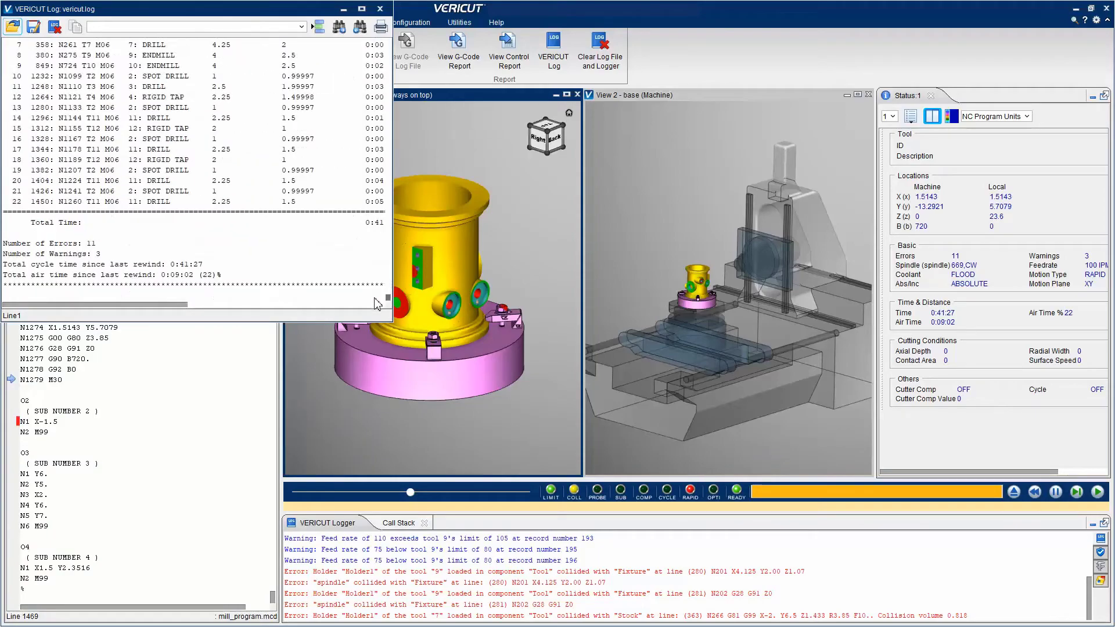
- Review the tool 7 spindle wrong-direction error, stepping one block back and forward near N115
{"action": "left_click", "coordinate": [380, 8]}
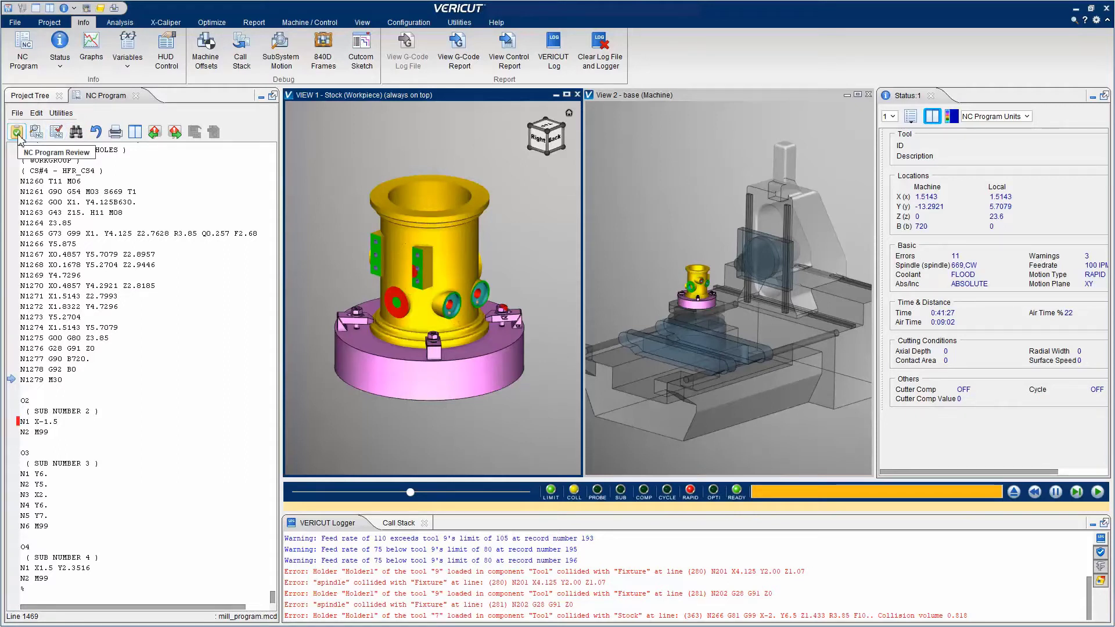
{"action": "left_click", "coordinate": [18, 135]}
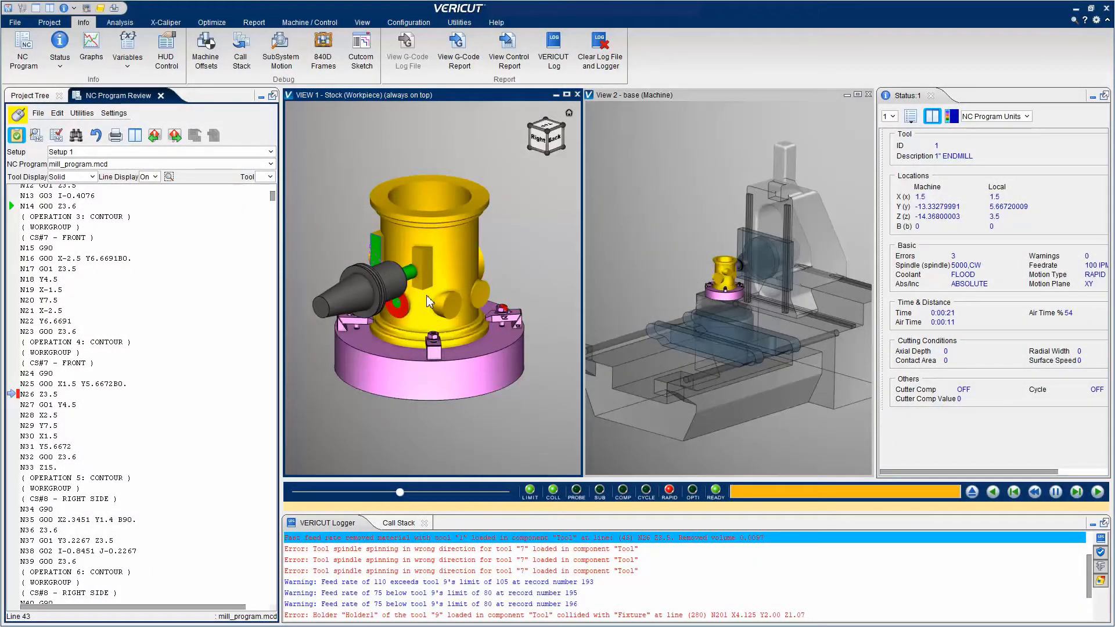
{"action": "left_click", "coordinate": [445, 571]}
{"action": "double_click", "coordinate": [445, 571]}
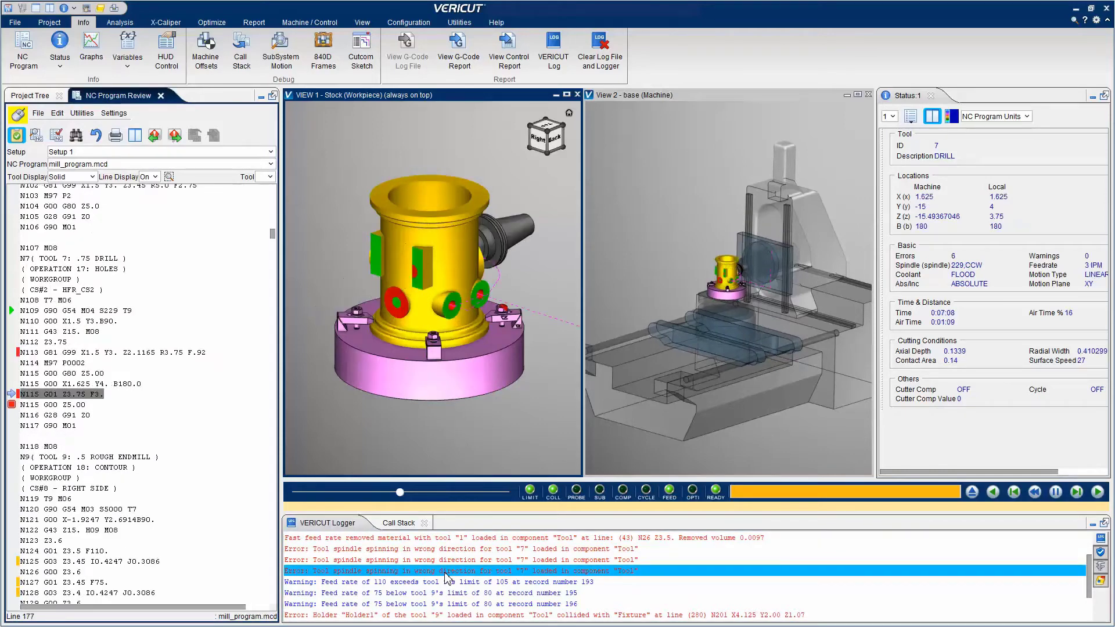
{"action": "left_click", "coordinate": [1014, 492]}
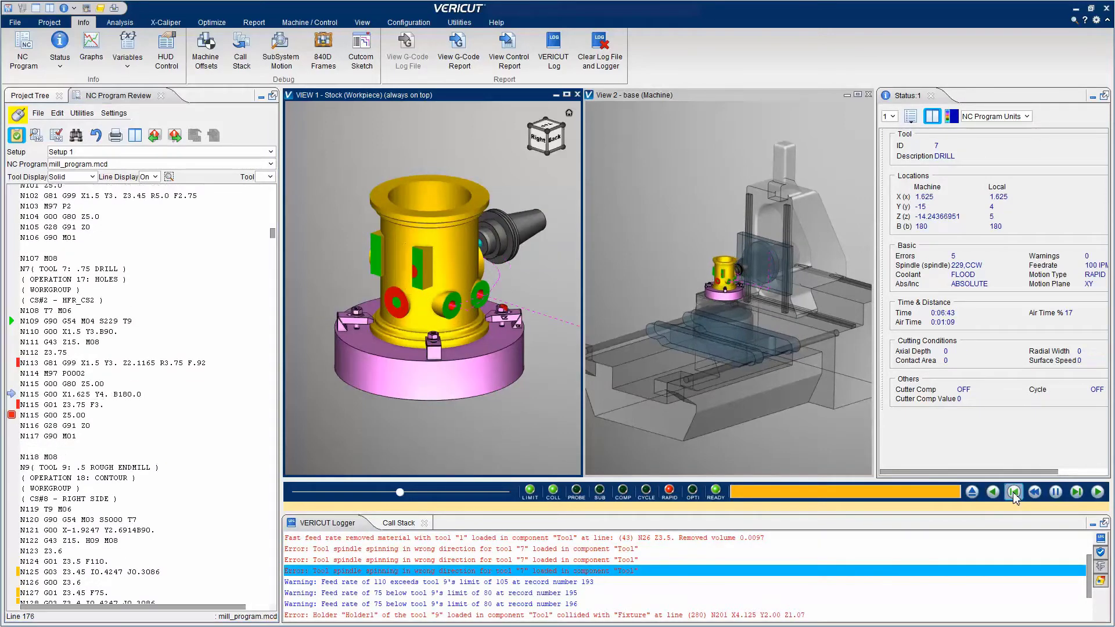
{"action": "left_click", "coordinate": [1076, 492]}
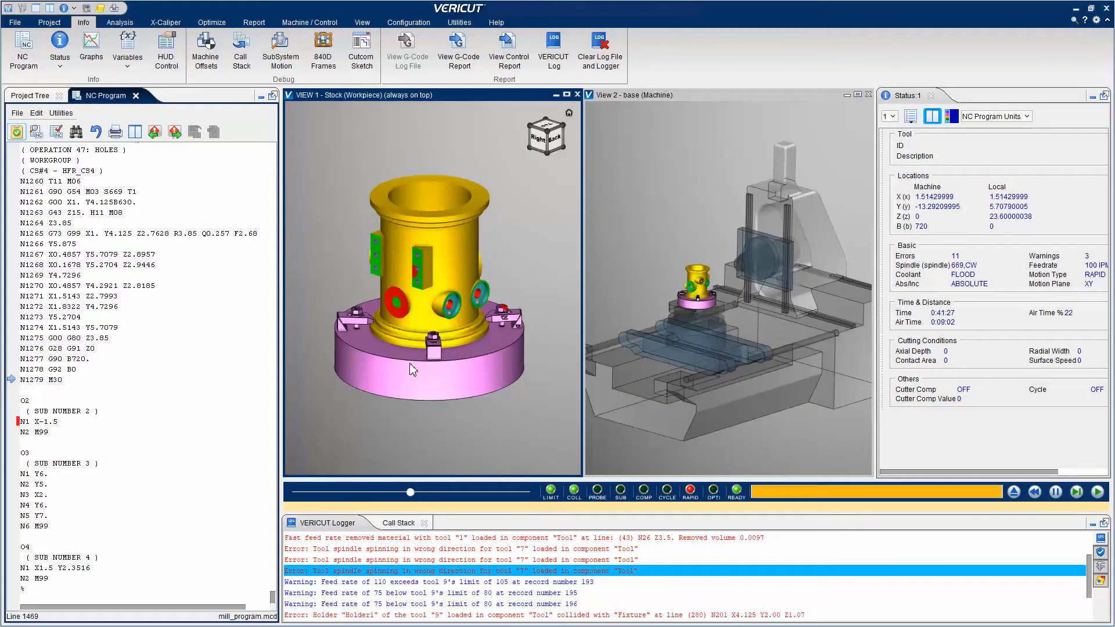
- Set the Fixture vs. Active Tools' Holders near-miss to .25 in the Collision settings, then reset the model
{"action": "left_click", "coordinate": [32, 97]}
{"action": "left_click", "coordinate": [83, 195]}
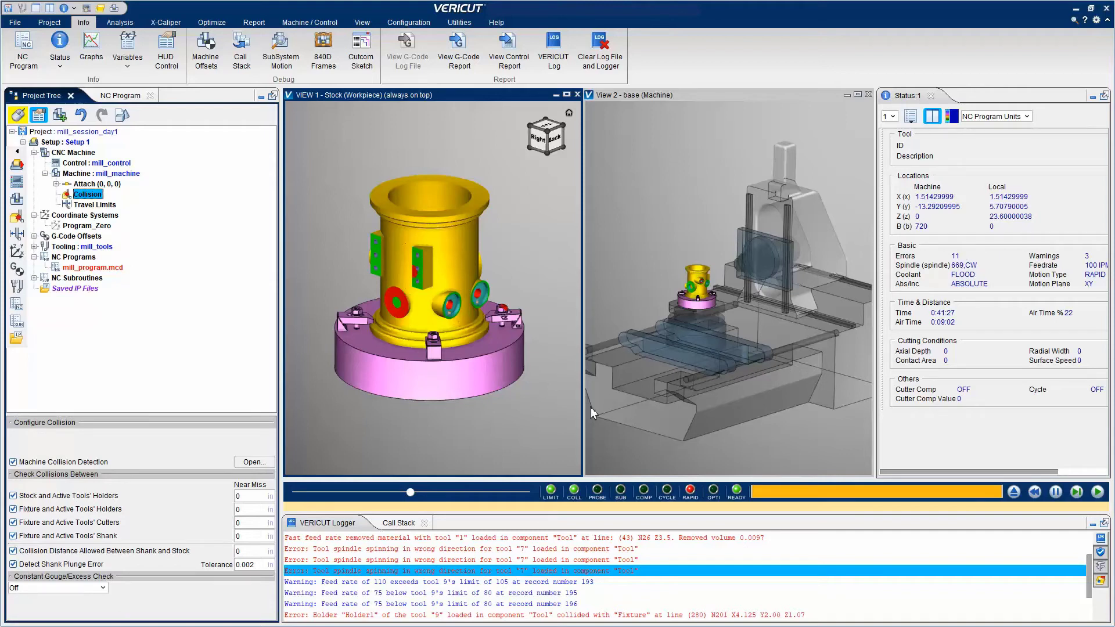
{"action": "left_click", "coordinate": [244, 514]}
{"action": "type", "text": ".25"}
{"action": "left_click", "coordinate": [1016, 495]}
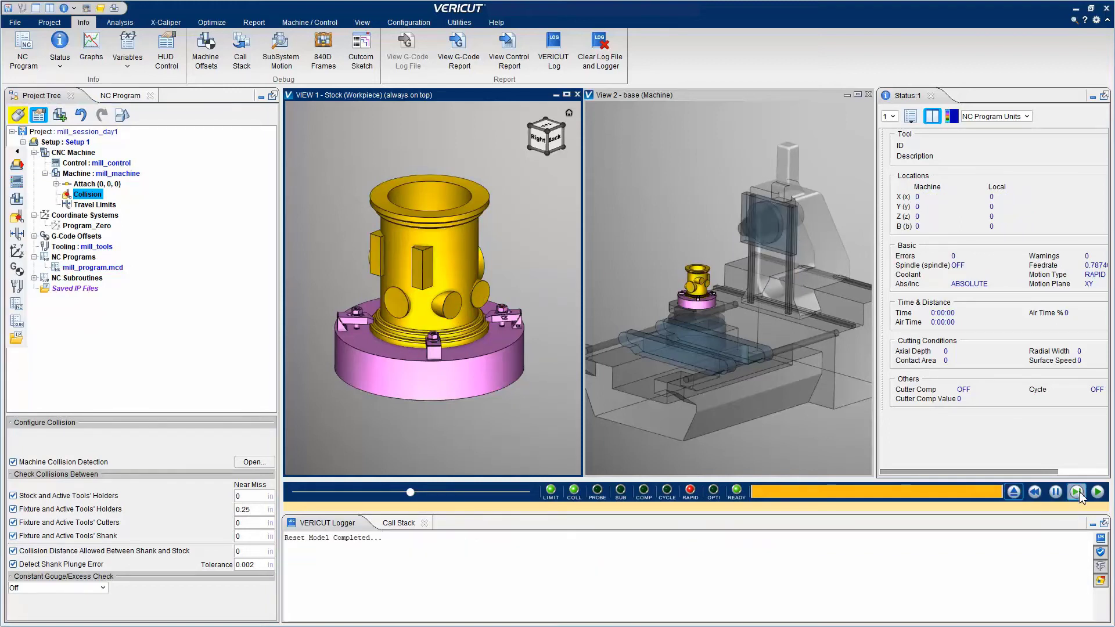
- Rerun with maximum skip motions, select the line 280 near-miss error, then open Help > Welcome
{"action": "left_click", "coordinate": [1097, 493]}
{"action": "left_click_drag", "start_coordinate": [422, 497], "coordinate": [530, 498]}
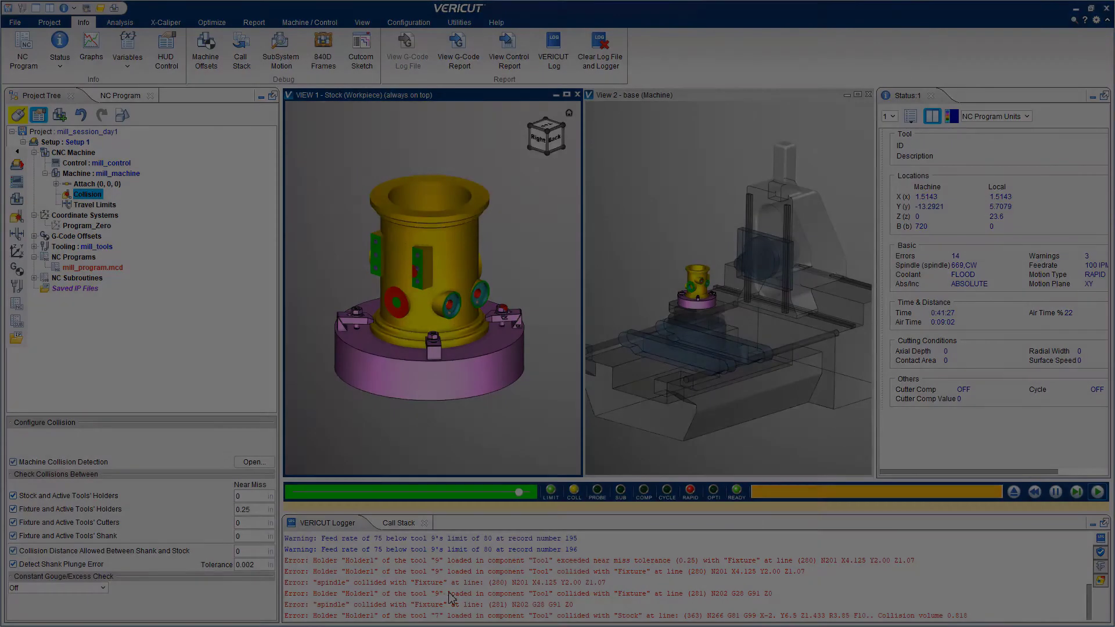
{"action": "left_click", "coordinate": [523, 561]}
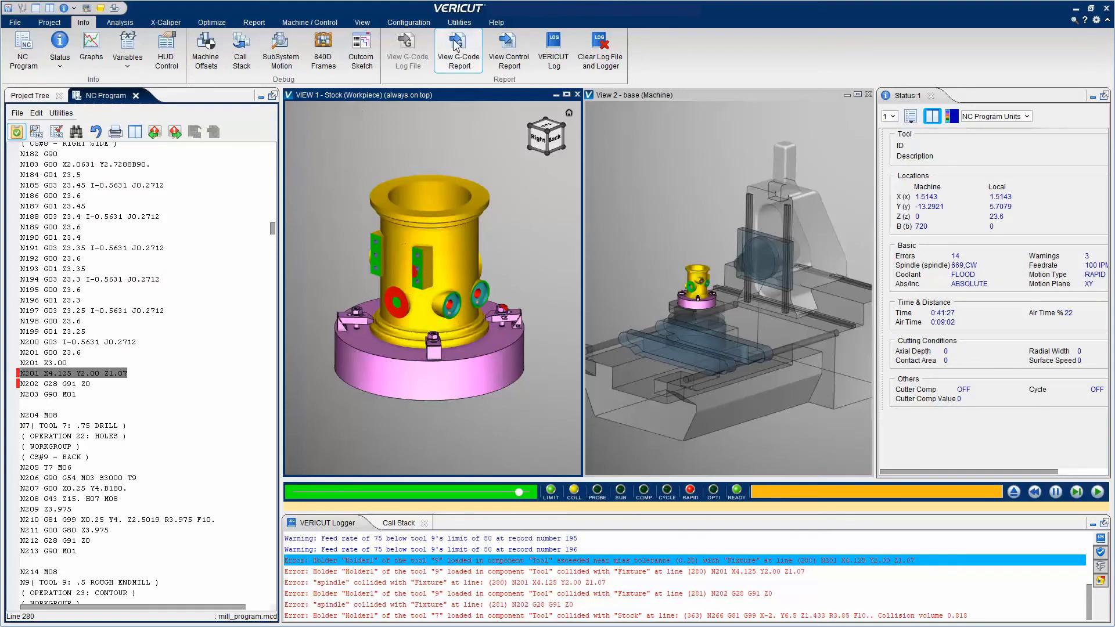
{"action": "left_click", "coordinate": [492, 24]}
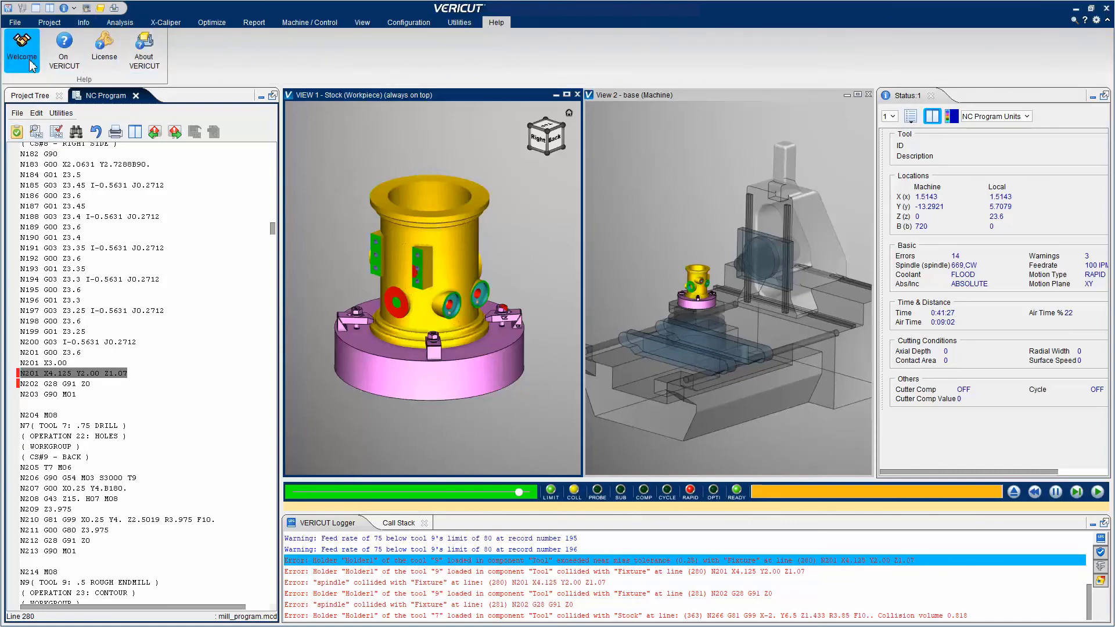